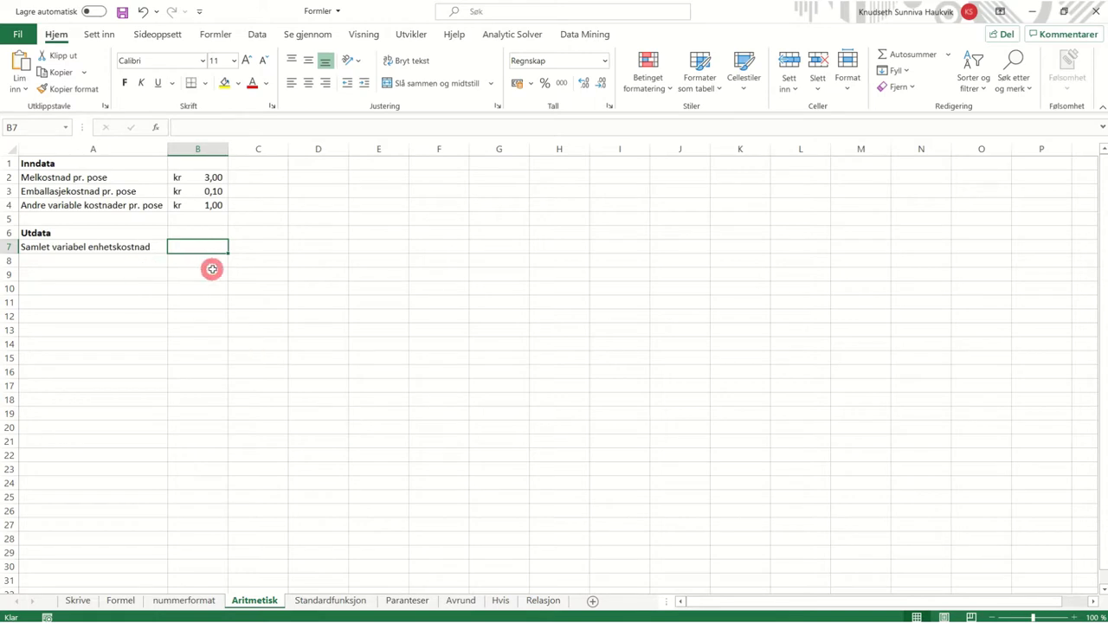
Step: Calculate Samlet variabel enhetskostnad in B7 with the formula =B2+B3+B4
{"action": "type", "text": "="}
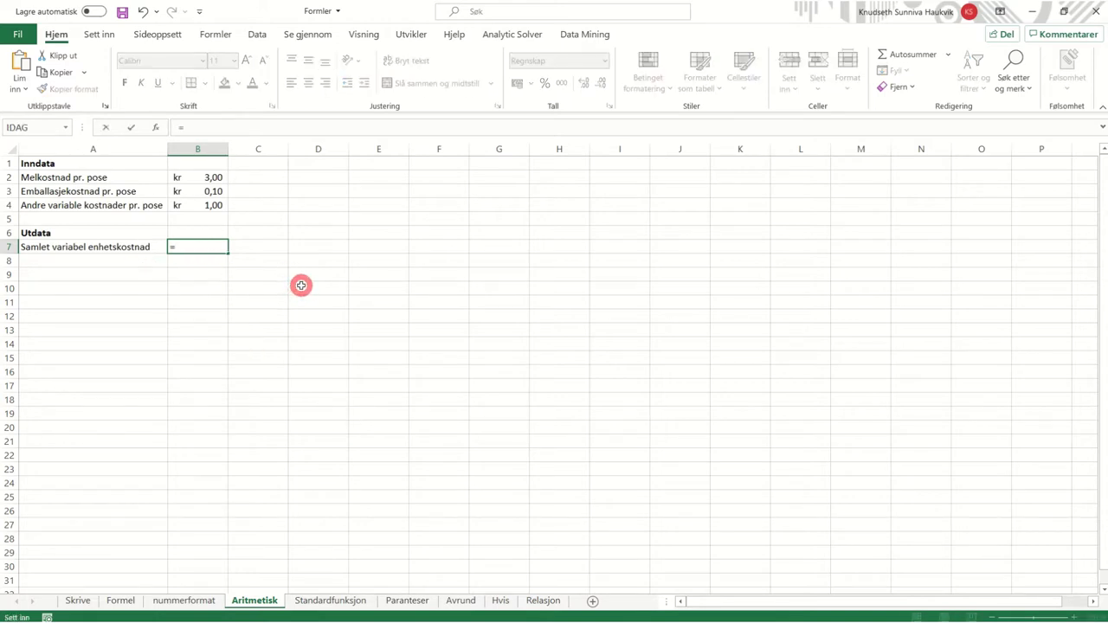
{"action": "left_click", "coordinate": [180, 177]}
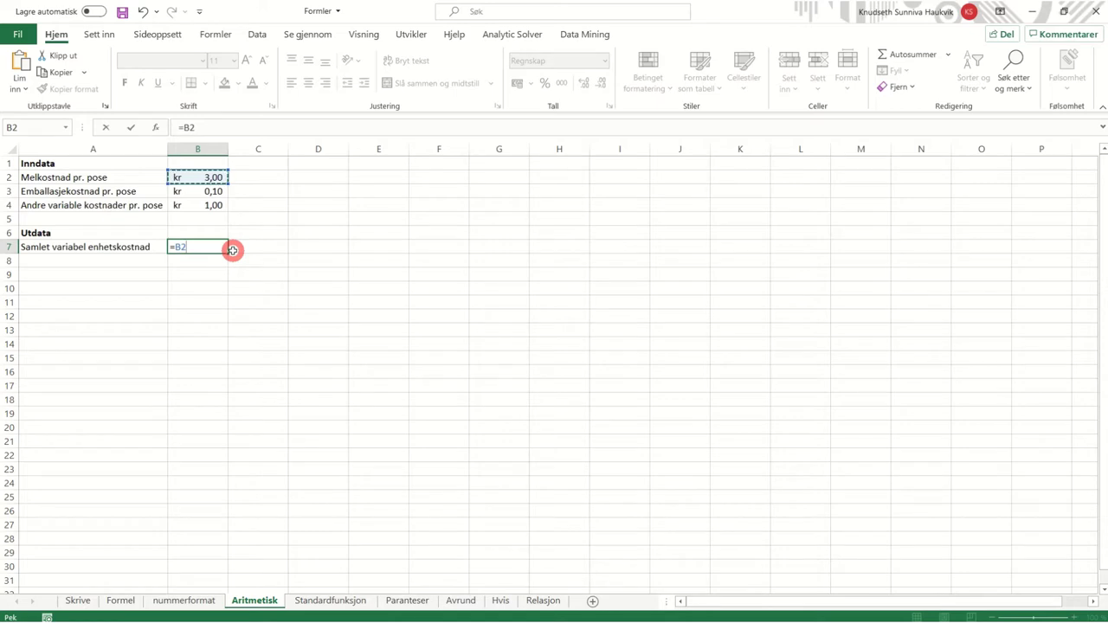
{"action": "type", "text": "+"}
{"action": "left_click", "coordinate": [218, 191]}
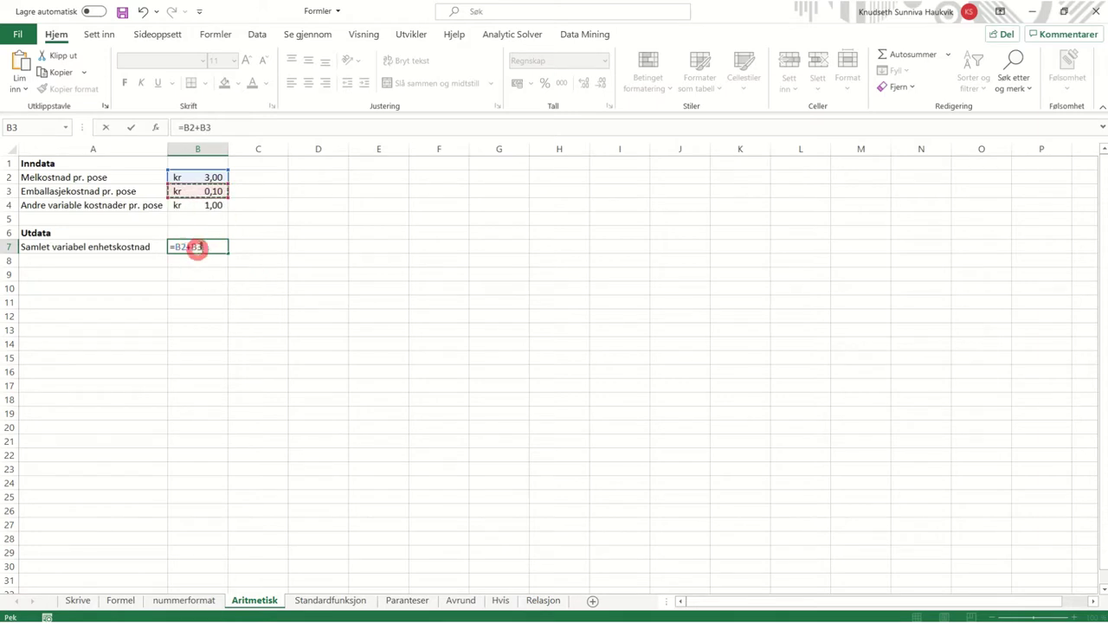
{"action": "type", "text": "+"}
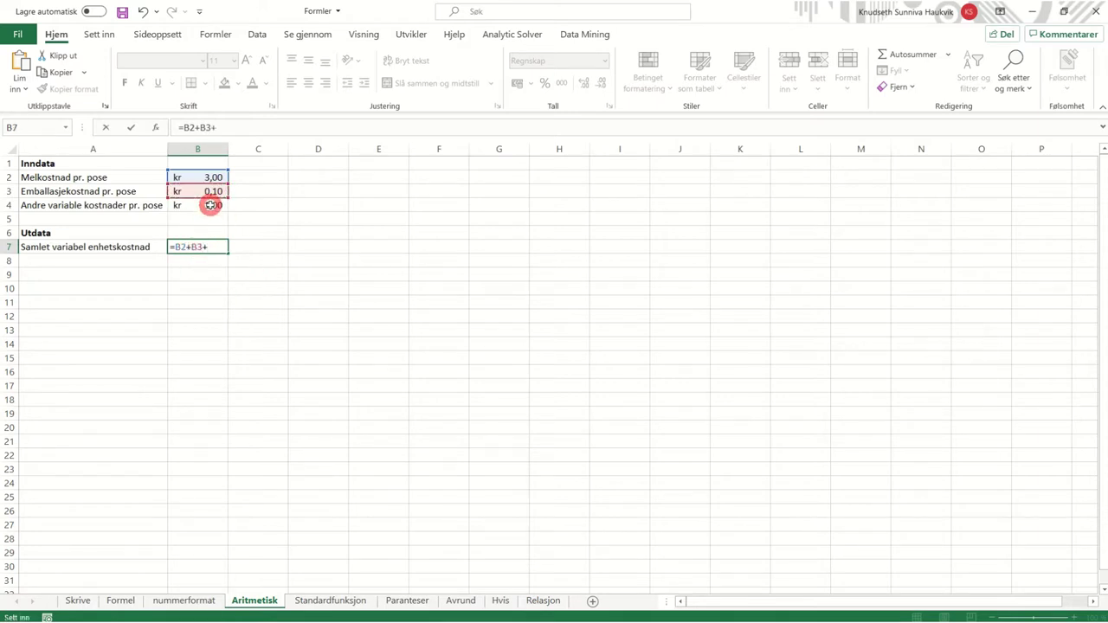
{"action": "left_click", "coordinate": [210, 206]}
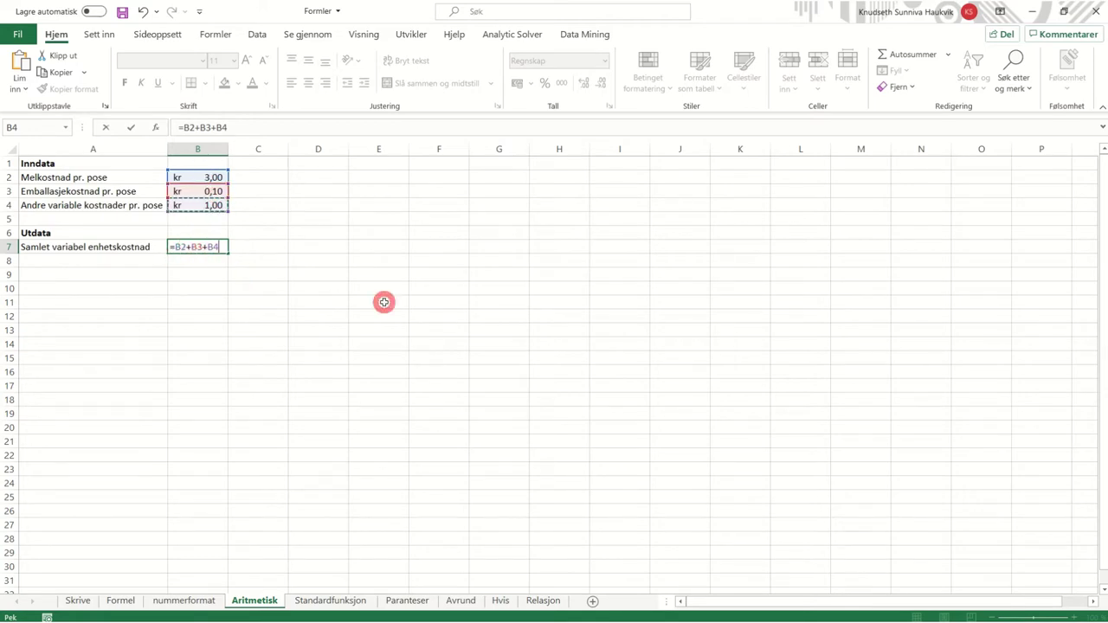
{"action": "key", "text": "Return"}
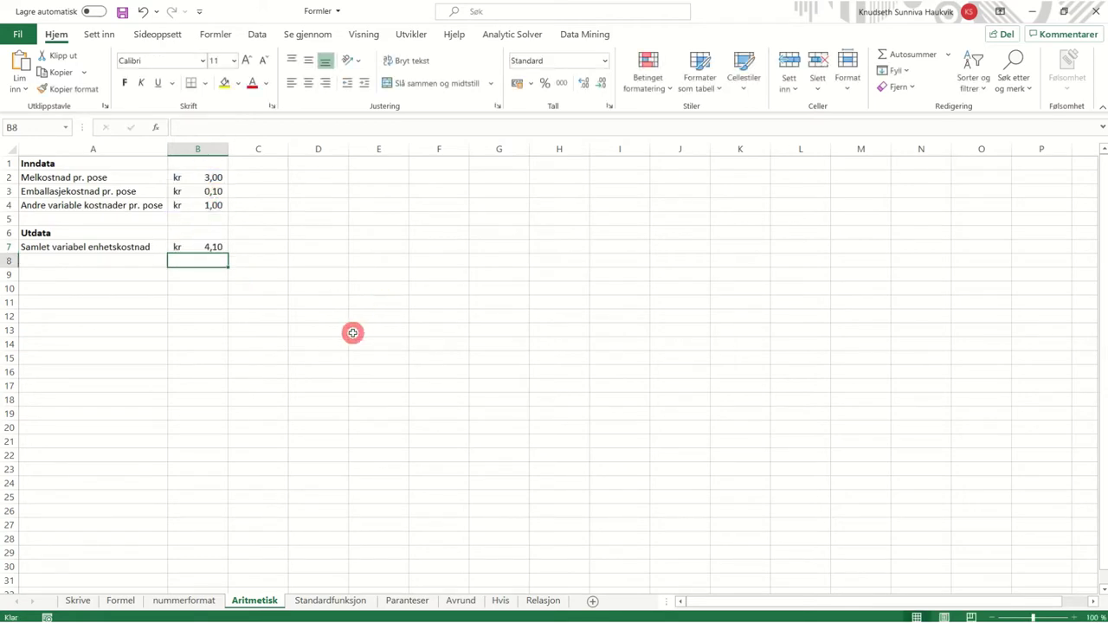
Step: On the Standardfunksjon sheet, enter an AutoSum formula =SUMMER(B2:B6) in B7 for Samlet variabel enhetskostnad
{"action": "left_click", "coordinate": [322, 601]}
{"action": "left_click", "coordinate": [202, 246]}
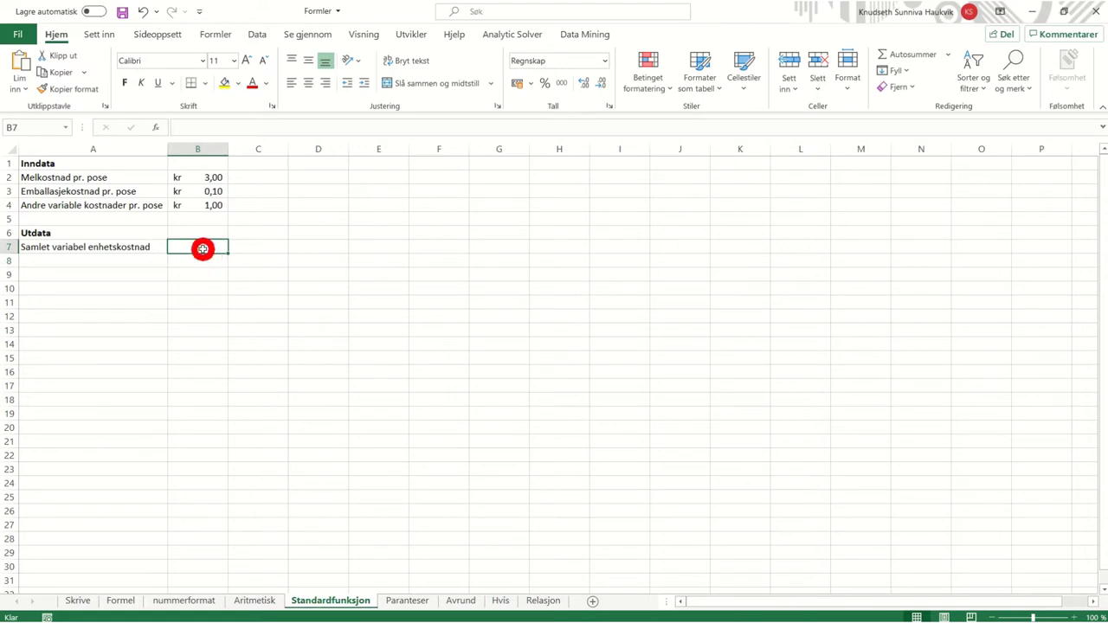
{"action": "left_click", "coordinate": [932, 54]}
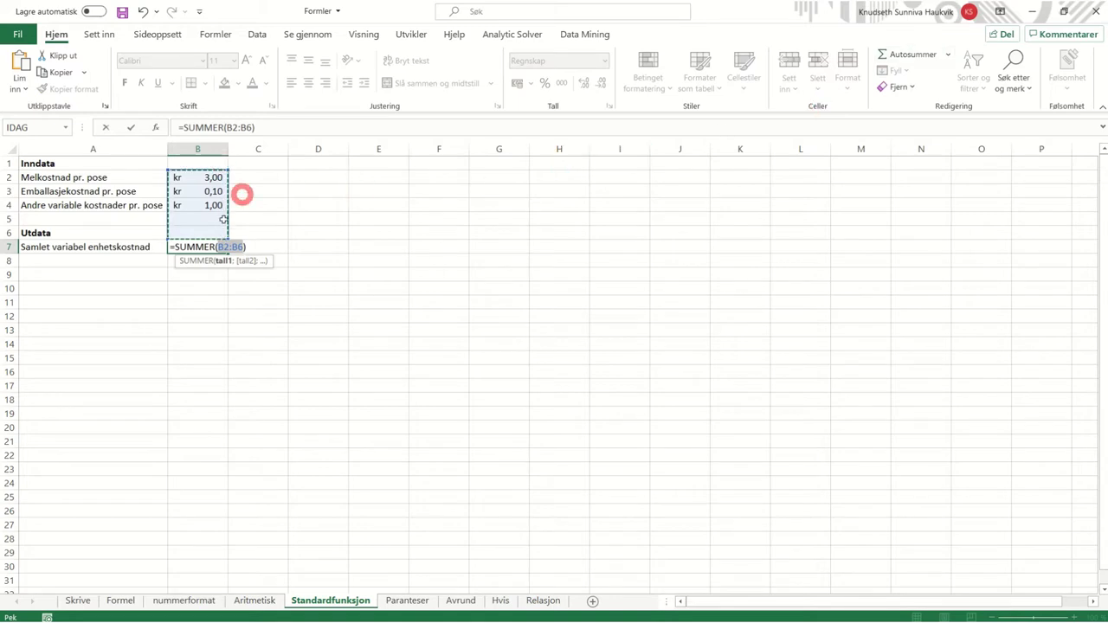
{"action": "key", "text": "Return"}
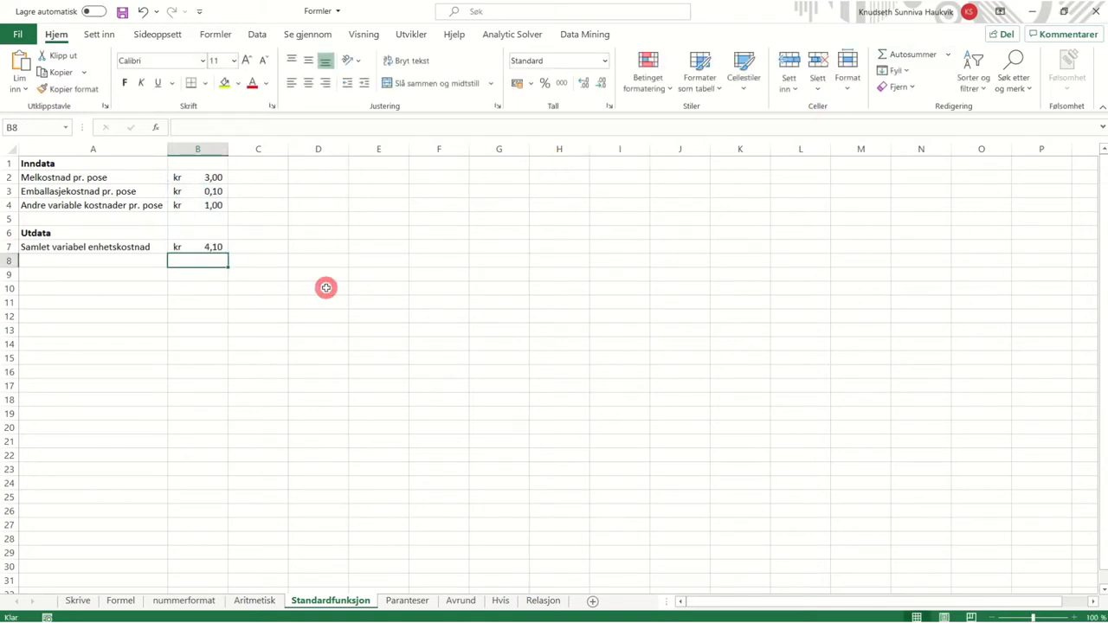
Step: Replace the formula in B7 with =SUMMER(B2:B4), picking the SUMMER function and the three cost cells
{"action": "left_click", "coordinate": [218, 250]}
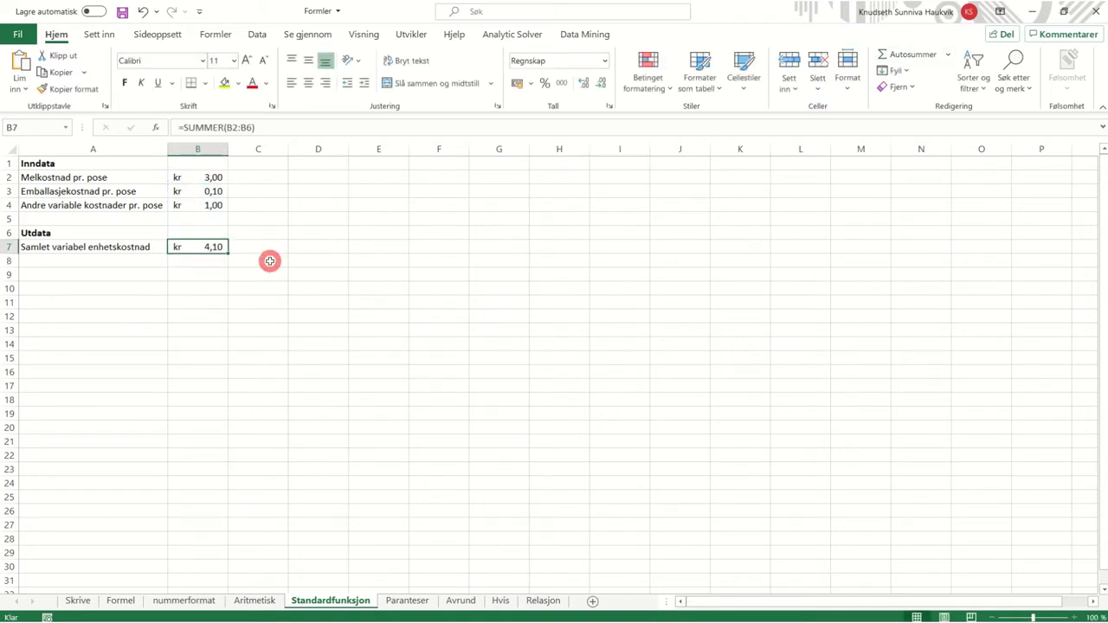
{"action": "key", "text": "alt+equal"}
{"action": "type", "text": "=summer"}
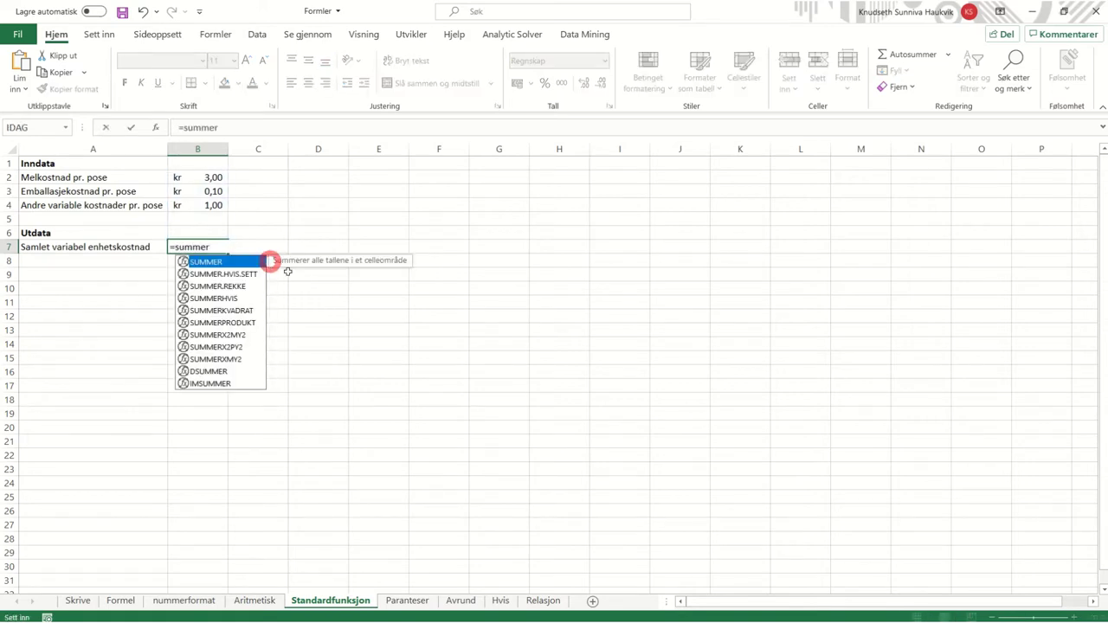
{"action": "double_click", "coordinate": [201, 263]}
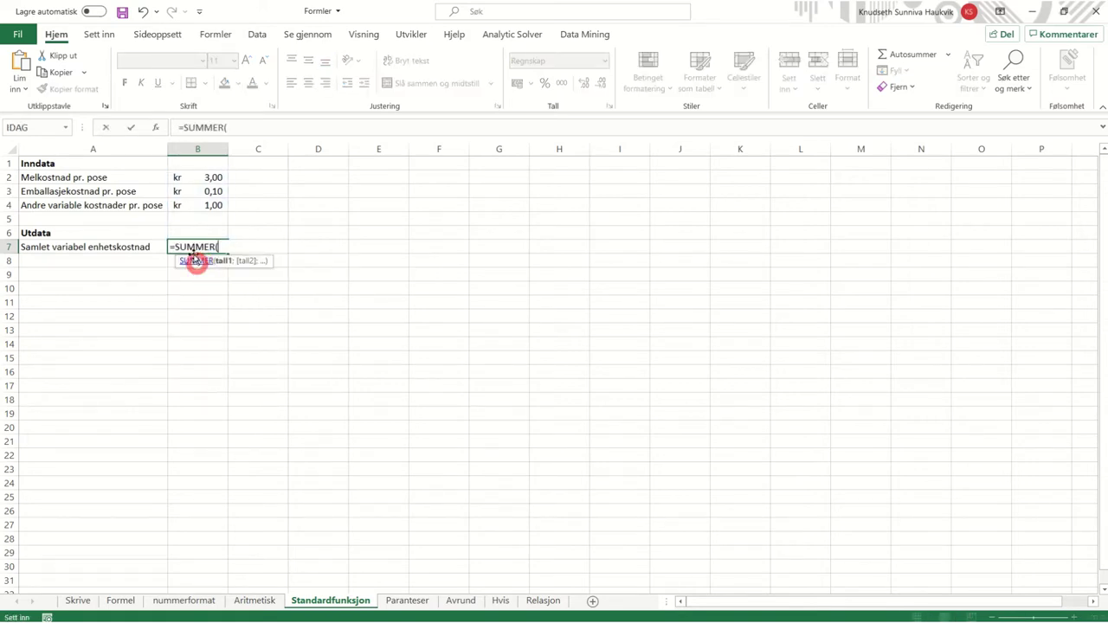
{"action": "left_click", "coordinate": [197, 178]}
{"action": "left_click_drag", "start_coordinate": [197, 177], "coordinate": [202, 205]}
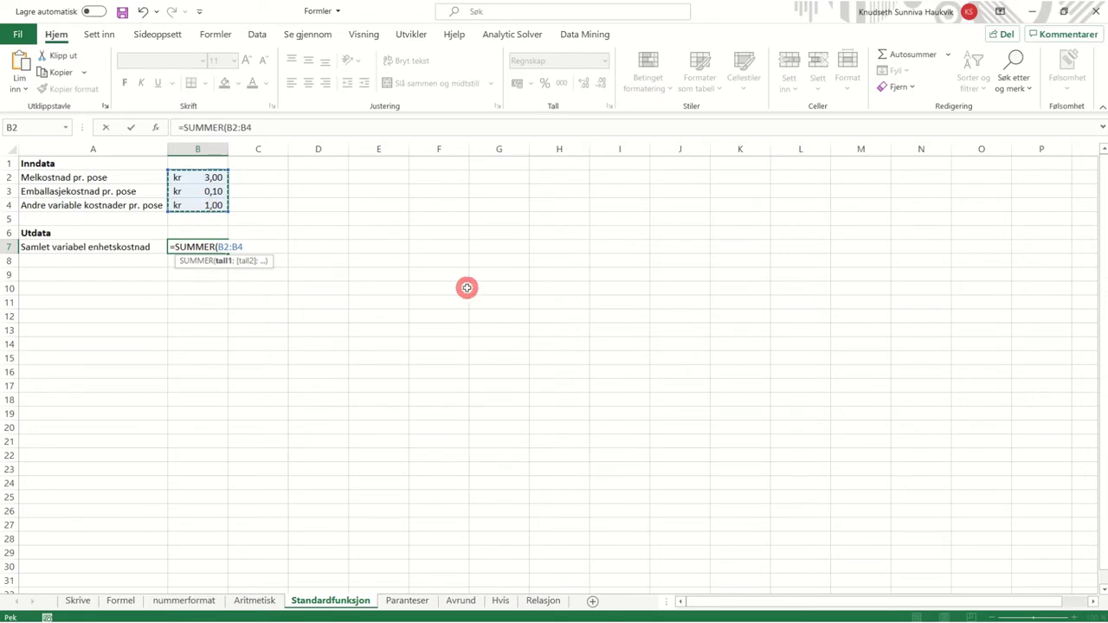
{"action": "type", "text": ")"}
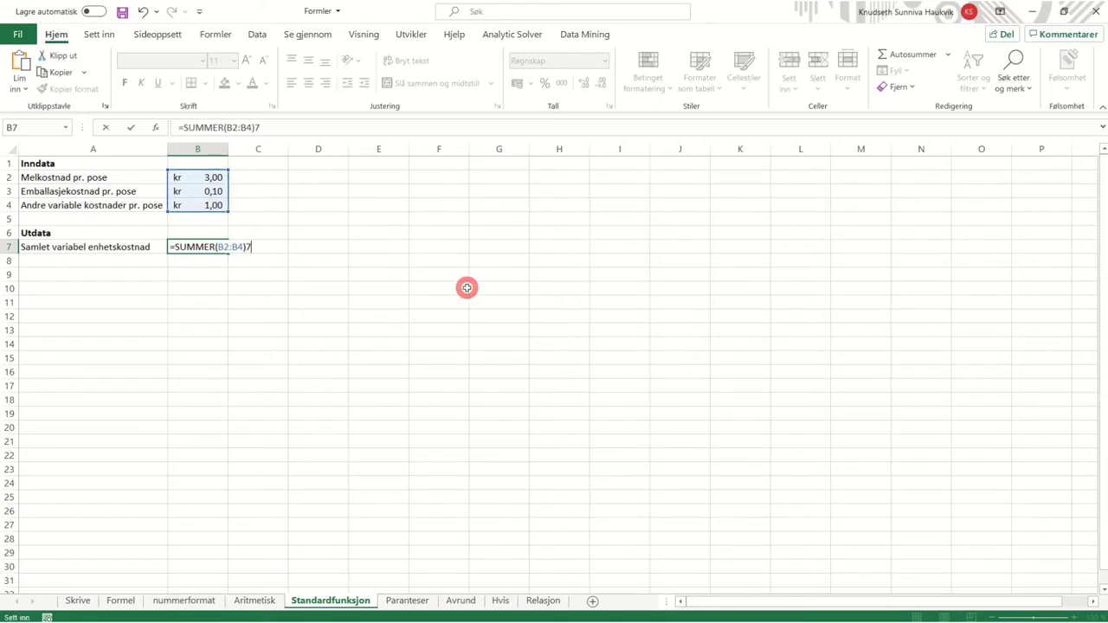
{"action": "key", "text": "Return"}
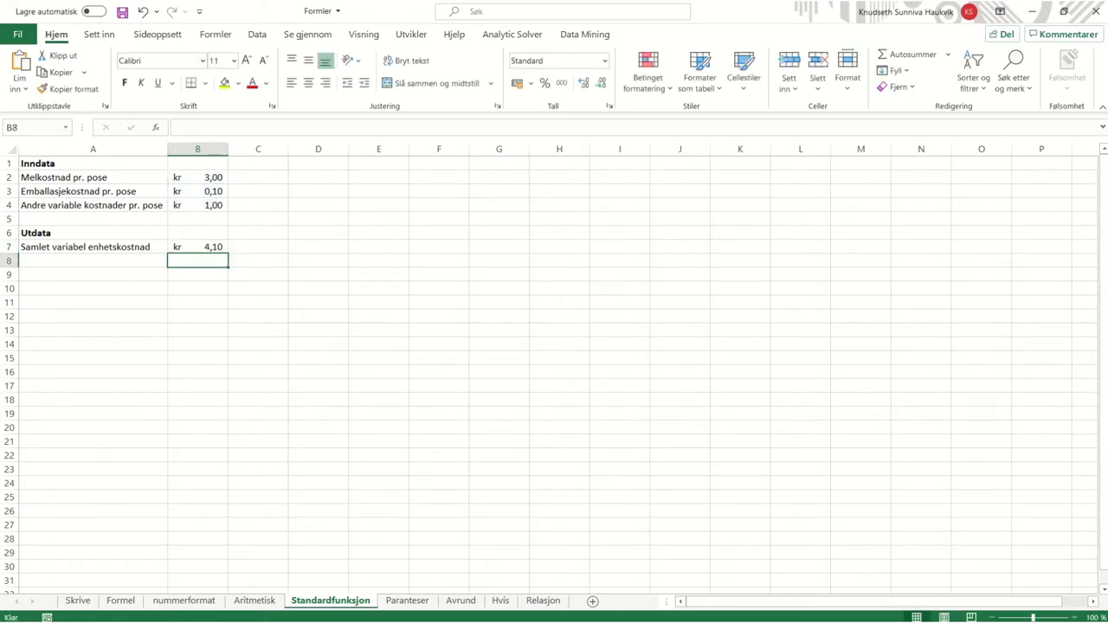
Step: Calculate Realrente in B6 of the Paranteser sheet with the formula =(1+B2)/(1+B3)-1
{"action": "left_click", "coordinate": [131, 232]}
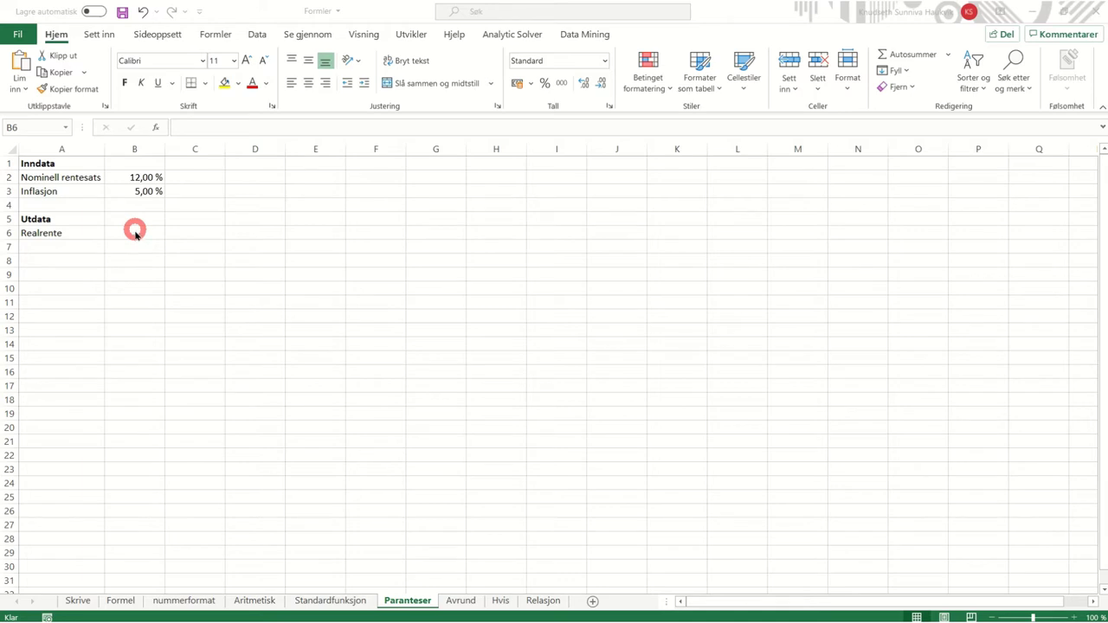
{"action": "left_click", "coordinate": [140, 232]}
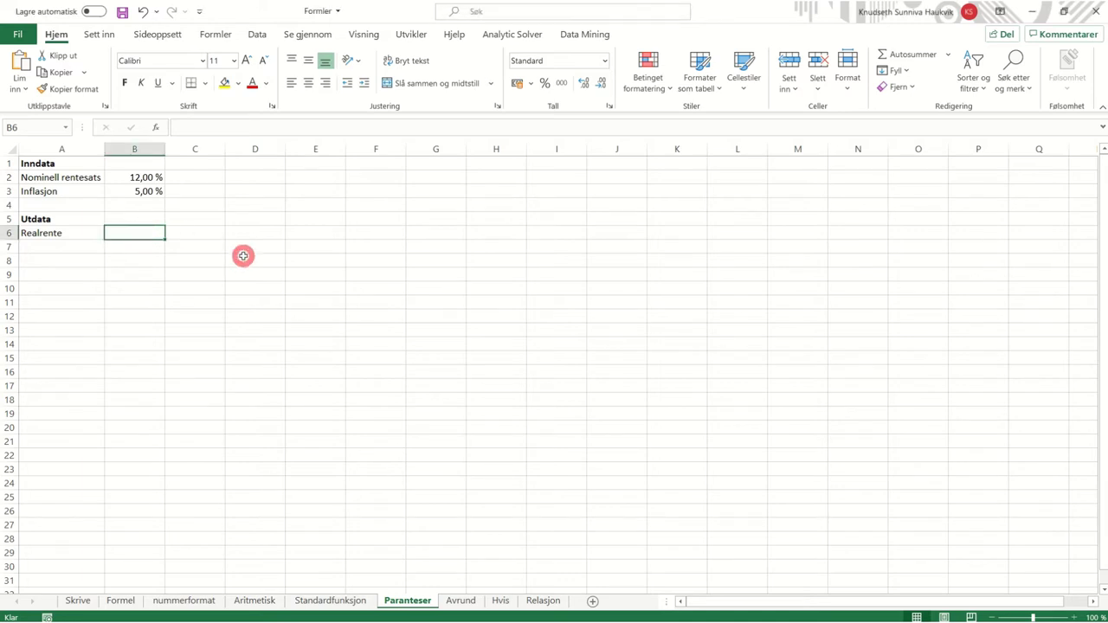
{"action": "type", "text": "=("}
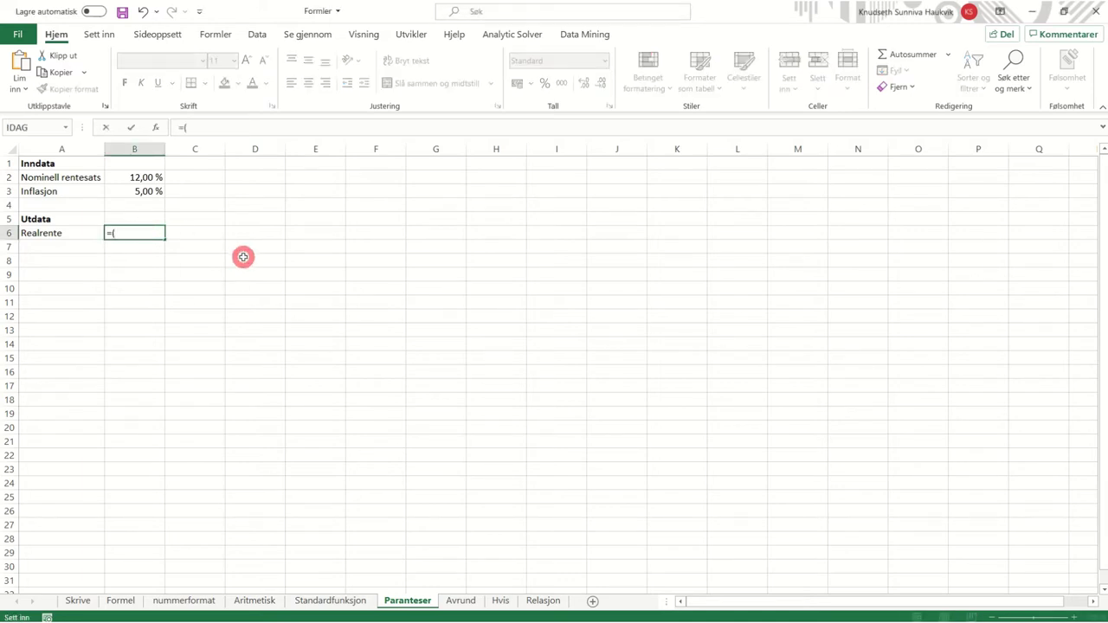
{"action": "type", "text": "1+"}
{"action": "left_click", "coordinate": [139, 176]}
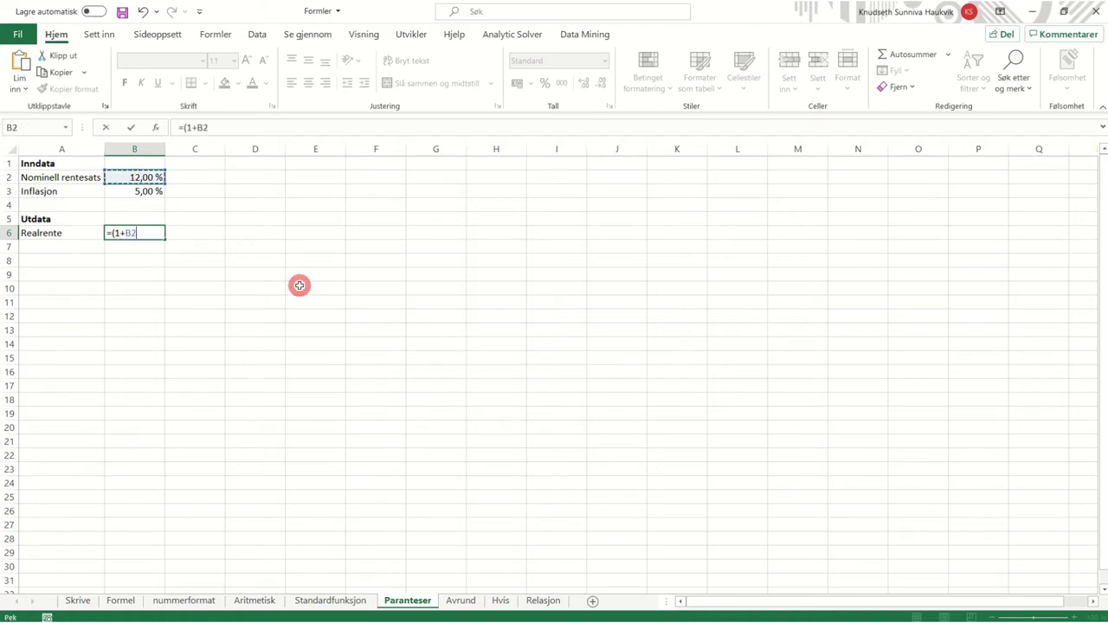
{"action": "type", "text": ")/(1+"}
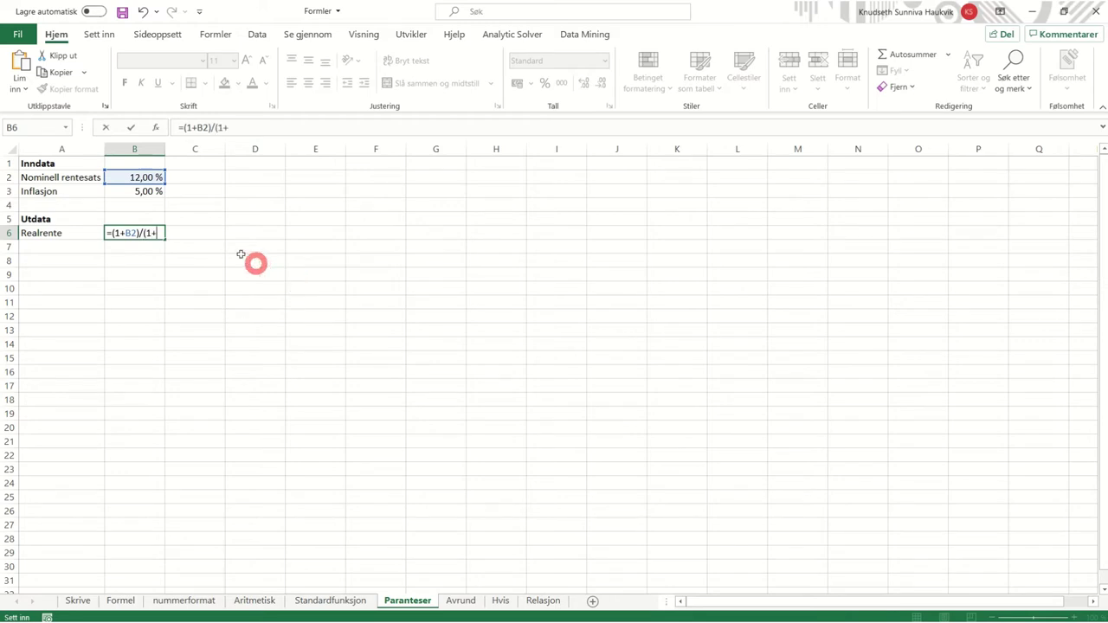
{"action": "left_click", "coordinate": [145, 193]}
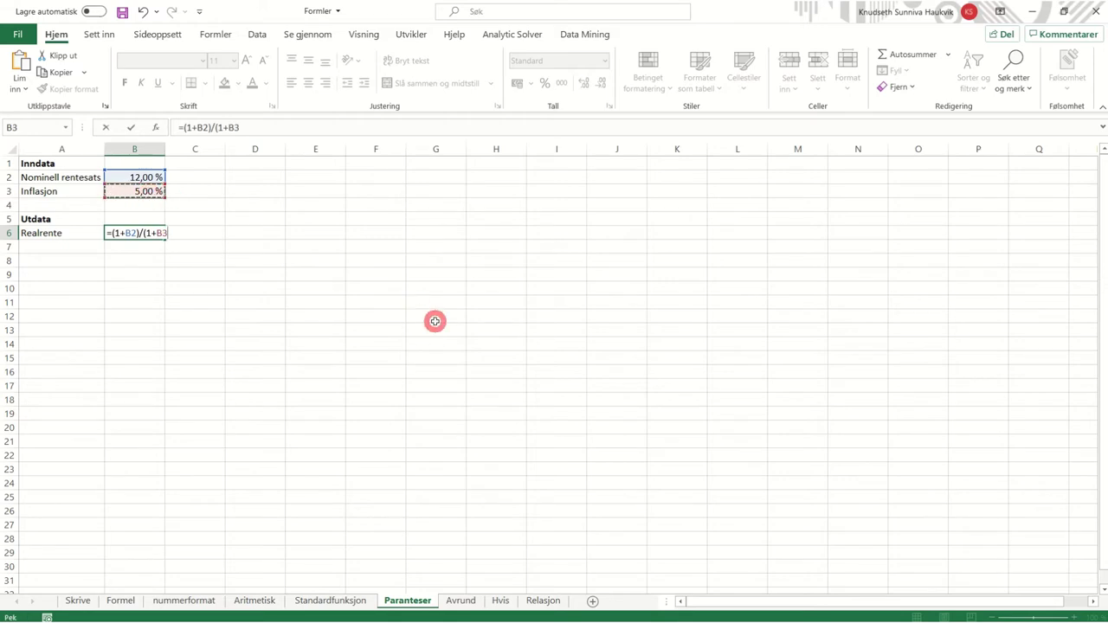
{"action": "type", "text": ")-1"}
{"action": "key", "text": "Return"}
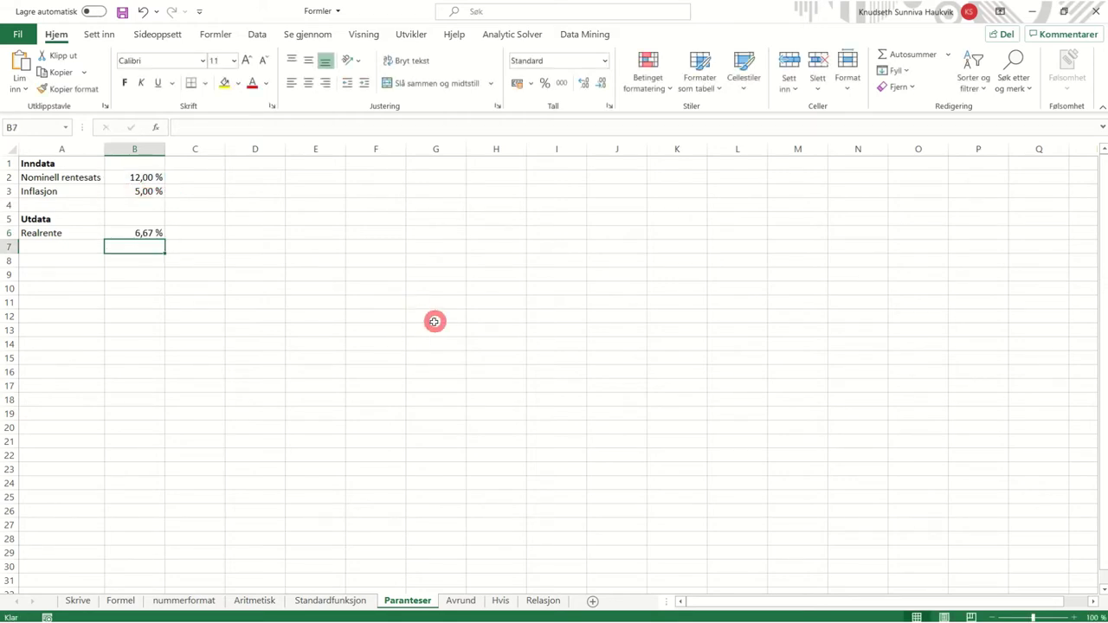
Step: Remove all parentheses from the Realrente formula in B6 so it reads =1+B2/1+B3-1
{"action": "left_click", "coordinate": [130, 234]}
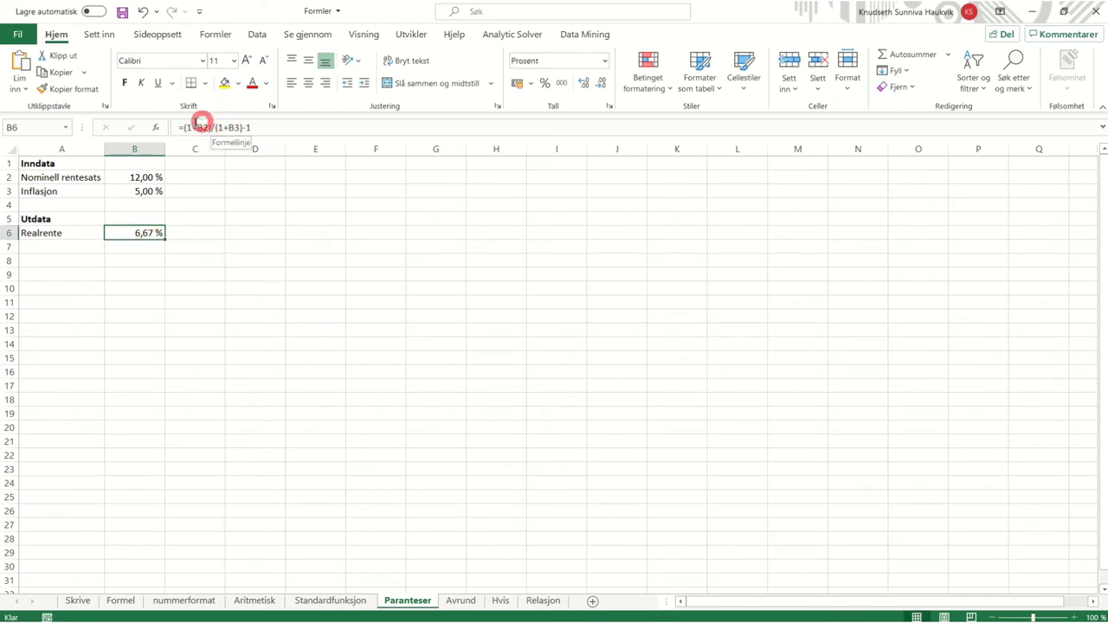
{"action": "left_click", "coordinate": [187, 125]}
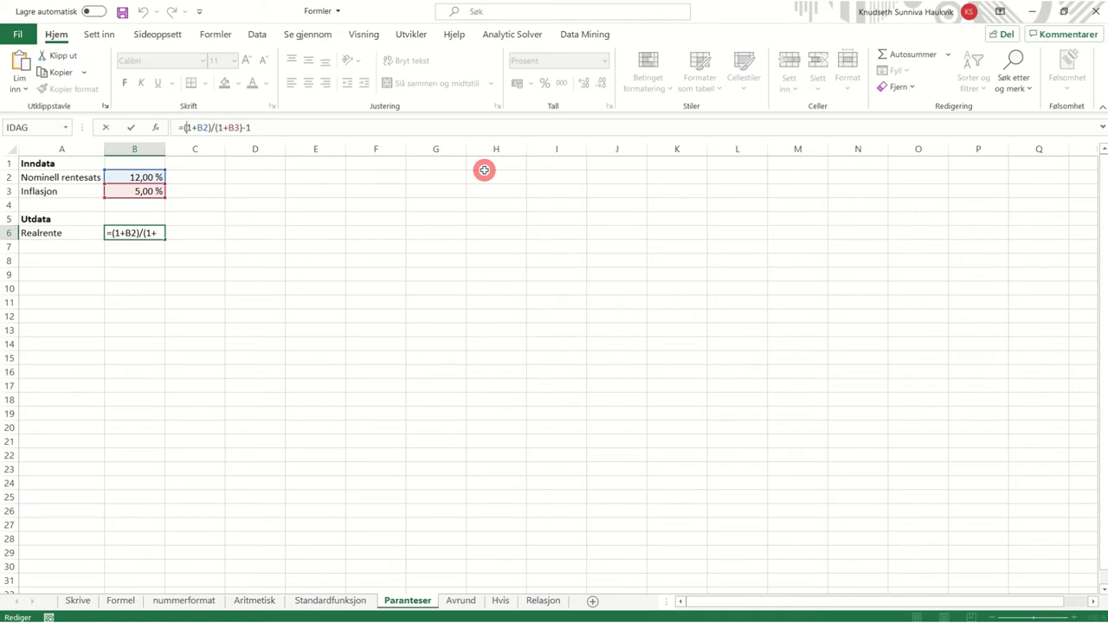
{"action": "key", "text": "BackSpace"}
{"action": "key", "text": "BackSpace"}
{"action": "key", "text": "Right"}
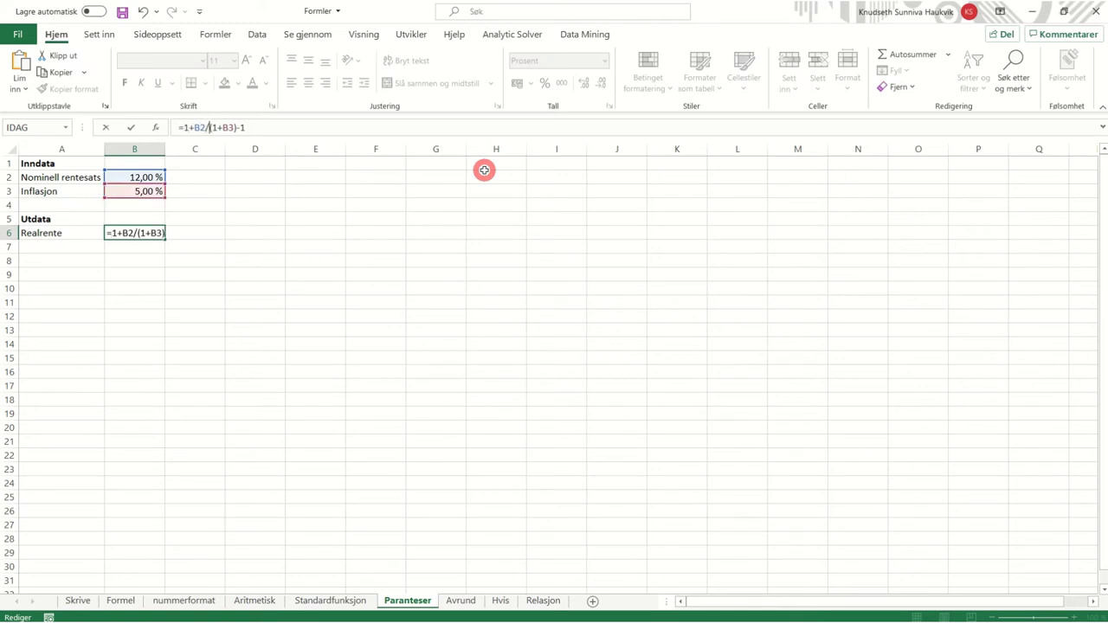
{"action": "key", "text": "BackSpace"}
{"action": "key", "text": "Right"}
{"action": "key", "text": "Right"}
{"action": "key", "text": "Right"}
{"action": "key", "text": "Left"}
{"action": "key", "text": "Left"}
{"action": "key", "text": "Left"}
{"action": "key", "text": "BackSpace"}
{"action": "type", "text": "1"}
{"action": "key", "text": "Right"}
{"action": "key", "text": "Right"}
{"action": "key", "text": "Right"}
{"action": "key", "text": "Delete"}
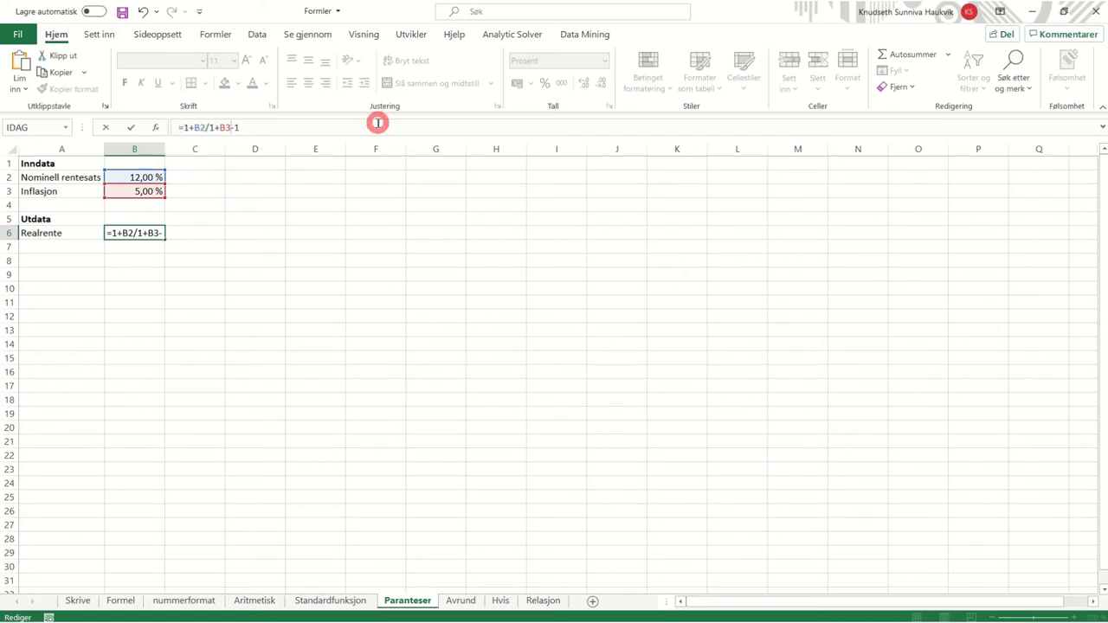
{"action": "key", "text": "Return"}
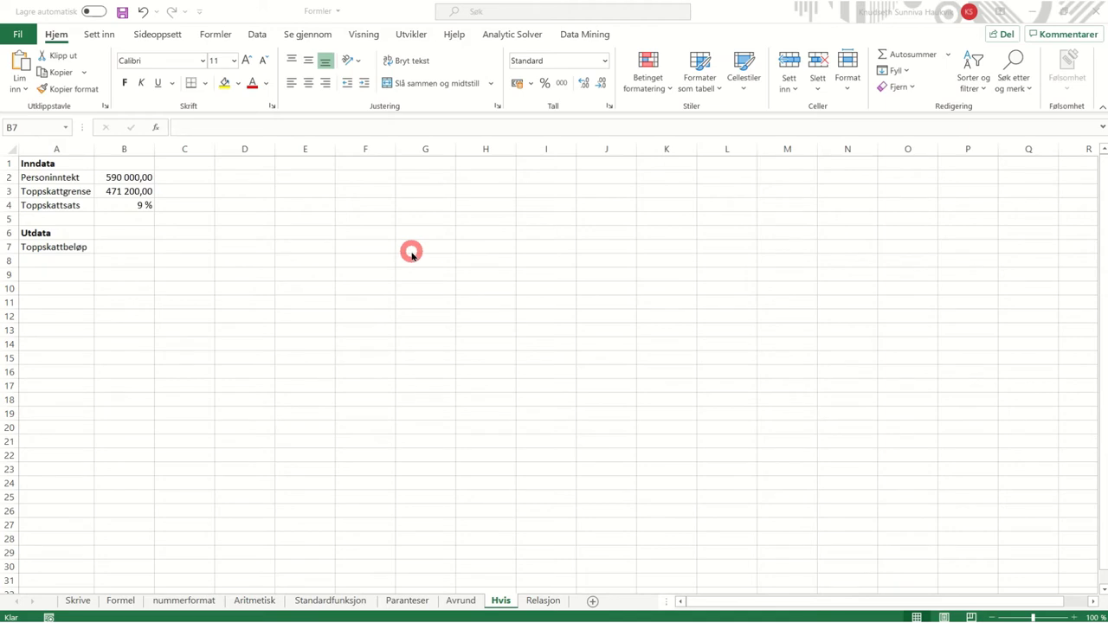
Step: Start an HVIS formula for Toppskattbeløp in B7 with the logical test B2>B3, comparing Personinntekt with Toppskattgrense
{"action": "left_click", "coordinate": [113, 248]}
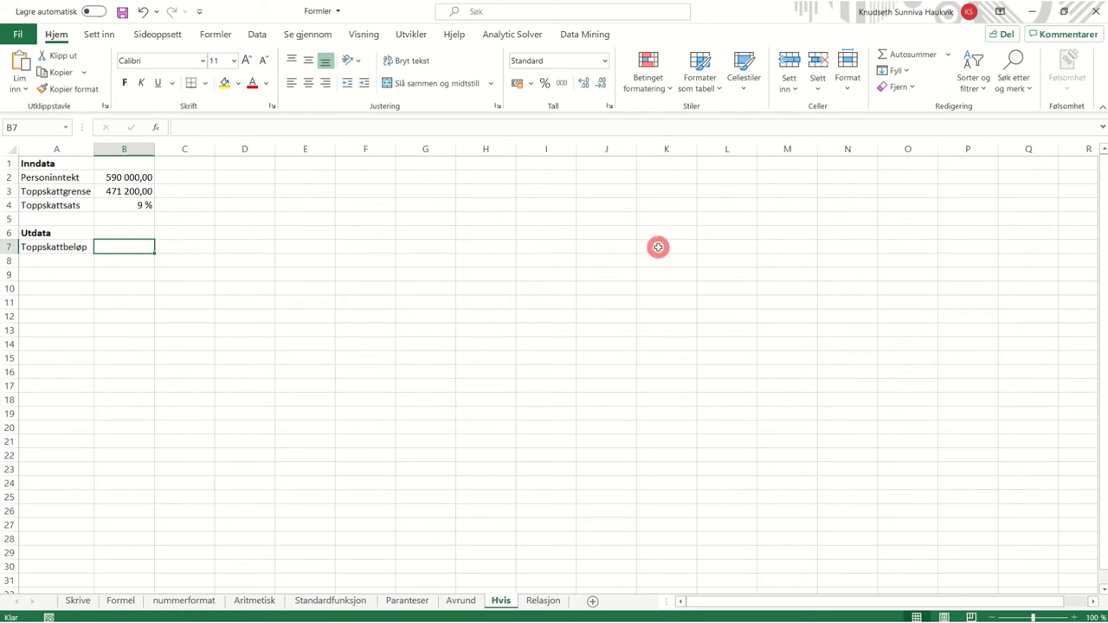
{"action": "type", "text": "=Hvi"}
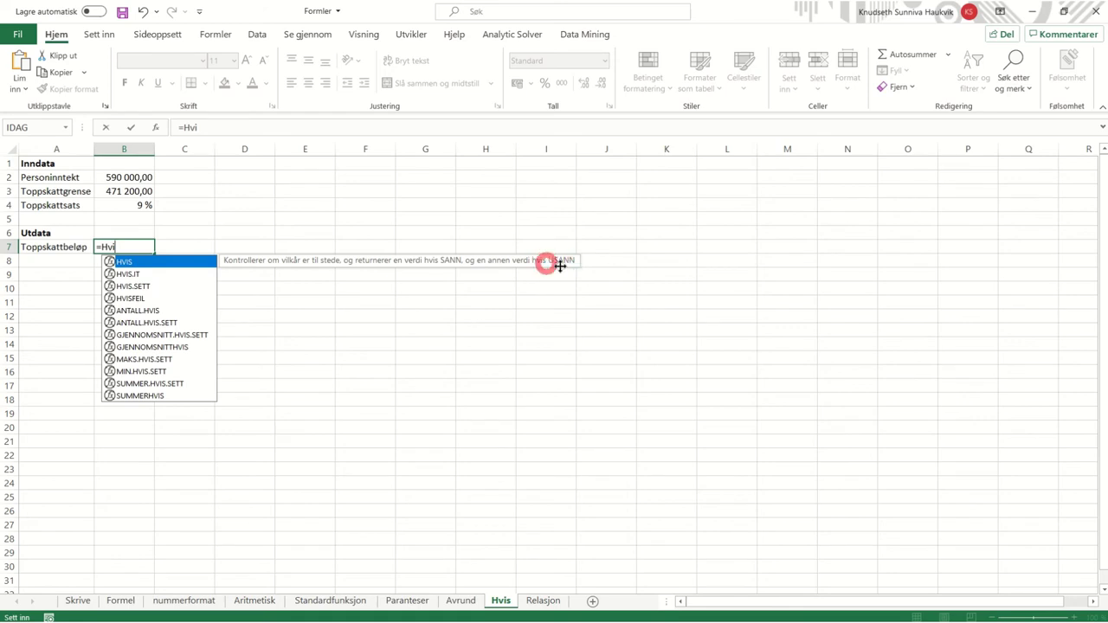
{"action": "double_click", "coordinate": [198, 261]}
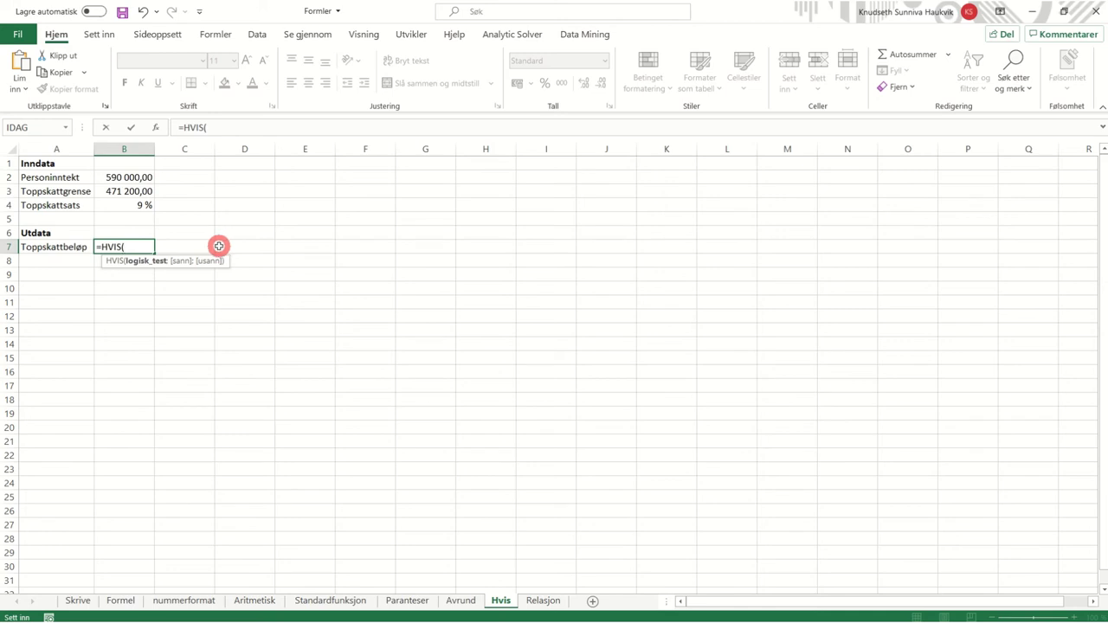
{"action": "left_click", "coordinate": [135, 176]}
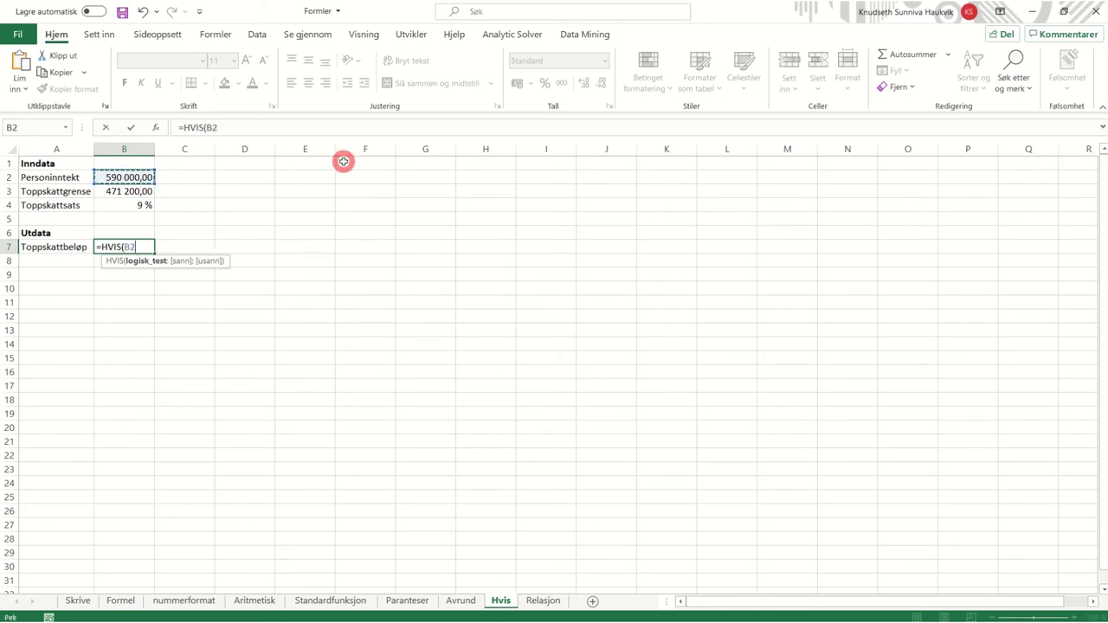
{"action": "type", "text": ">"}
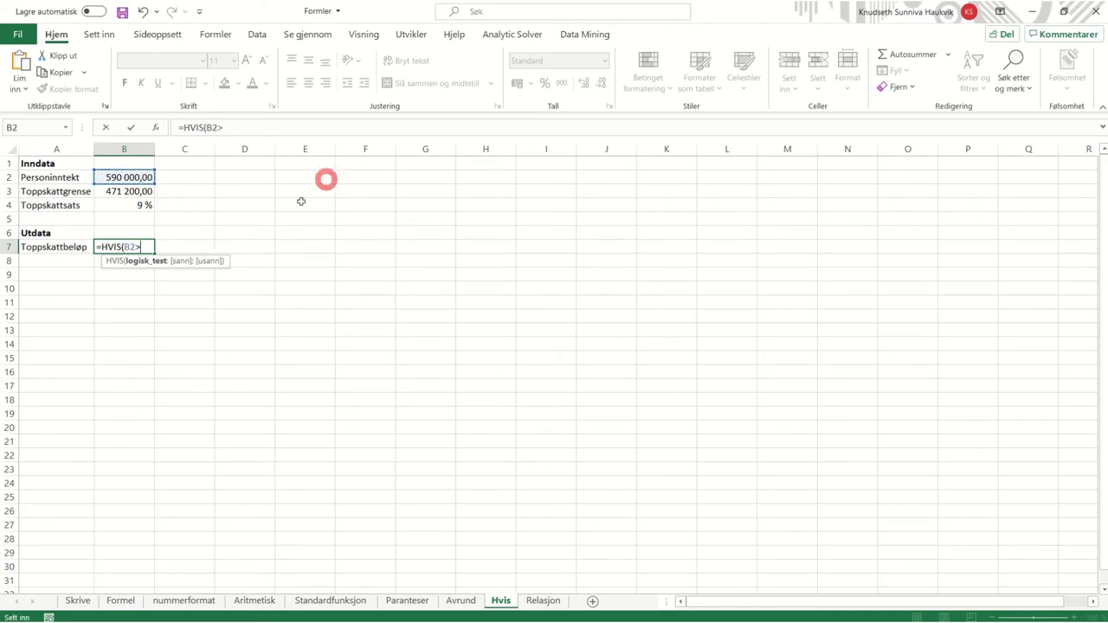
{"action": "left_click", "coordinate": [130, 190]}
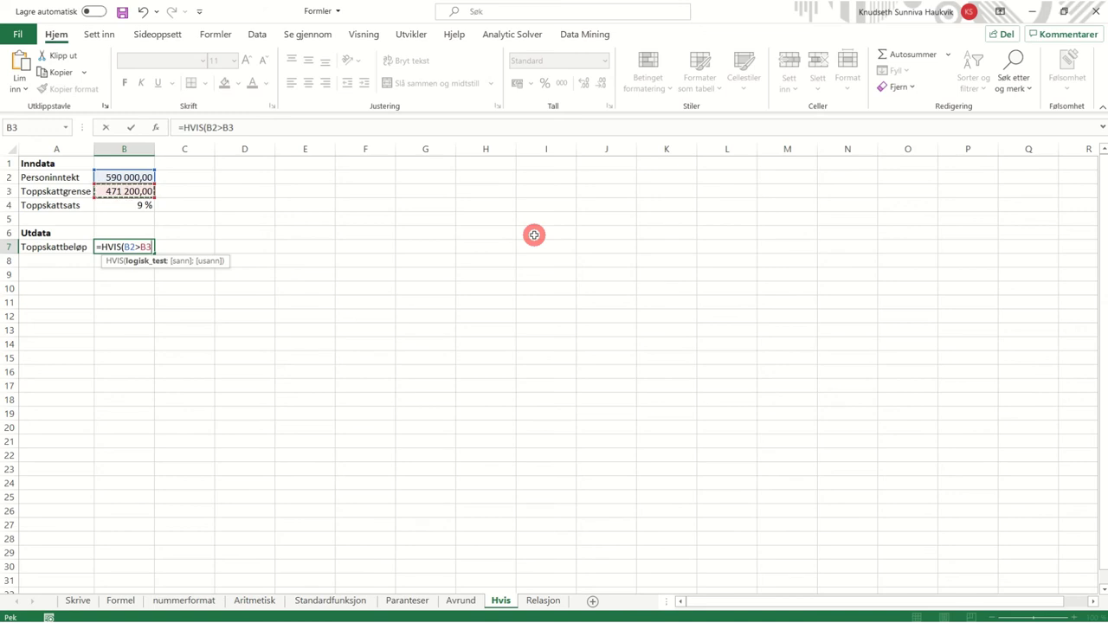
Step: Add (B2-B3)*B4 as the value-if-true argument of the HVIS formula in B7
{"action": "type", "text": ";"}
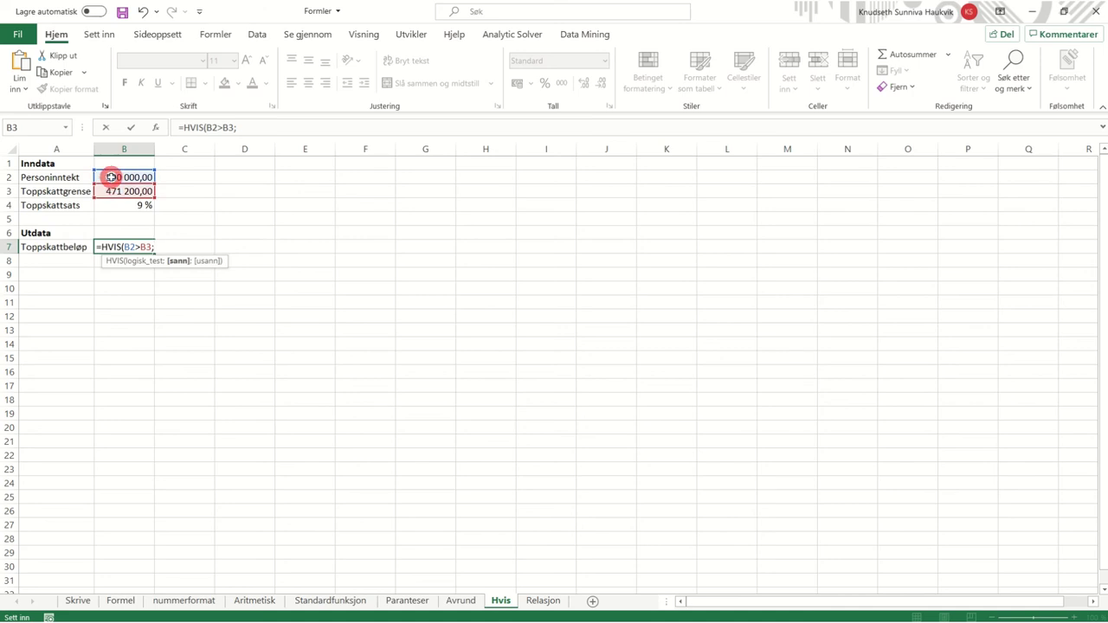
{"action": "left_click", "coordinate": [111, 177]}
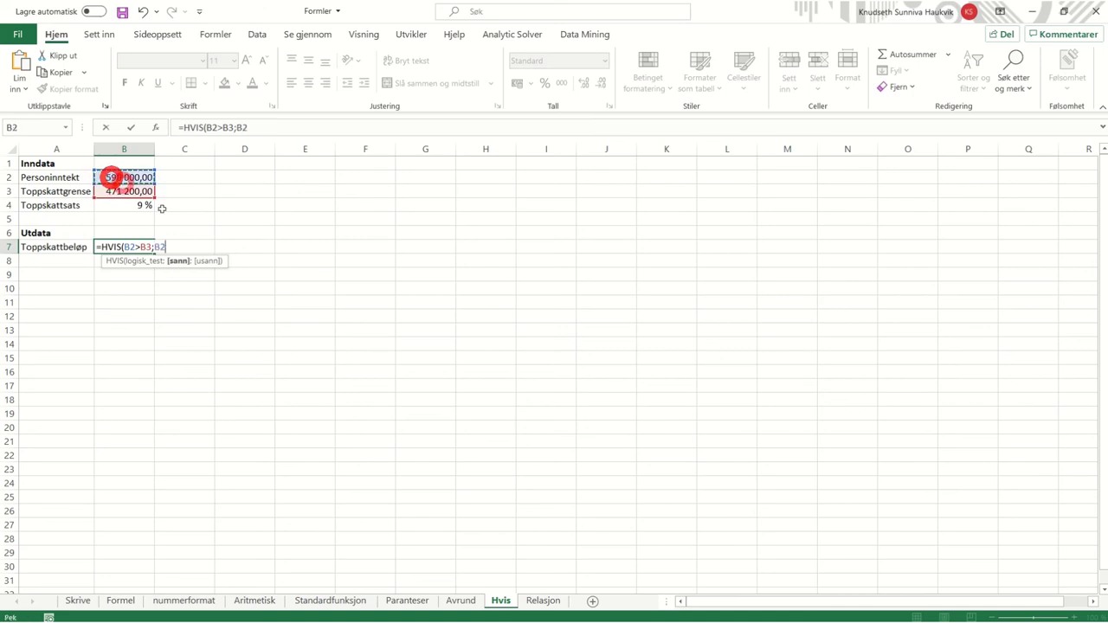
{"action": "left_click", "coordinate": [234, 128]}
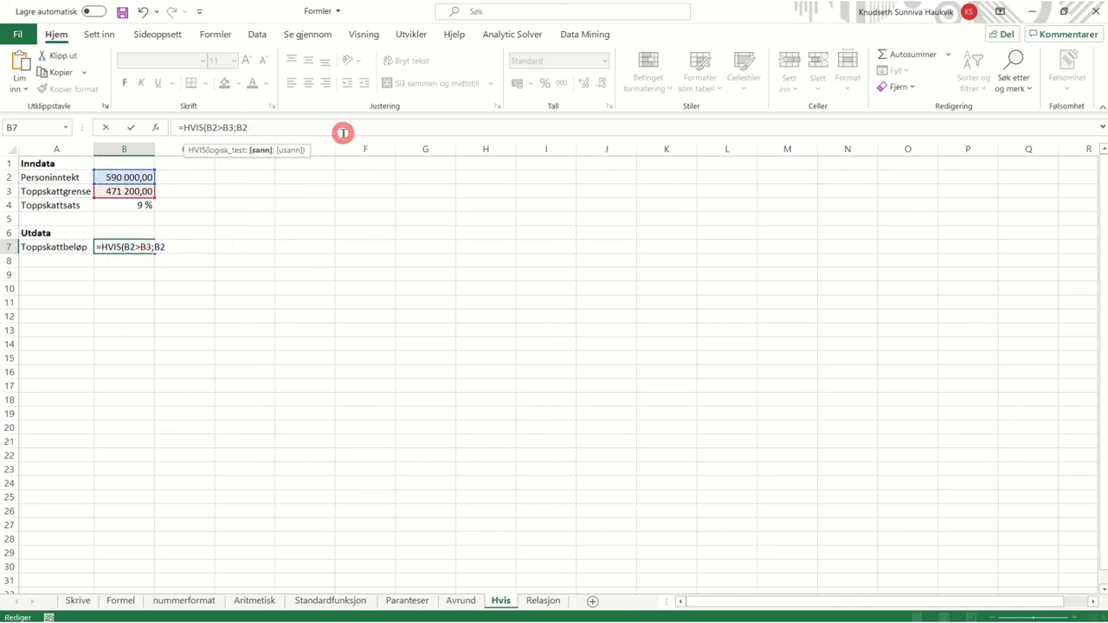
{"action": "type", "text": "("}
{"action": "left_click", "coordinate": [131, 190]}
{"action": "type", "text": ")"}
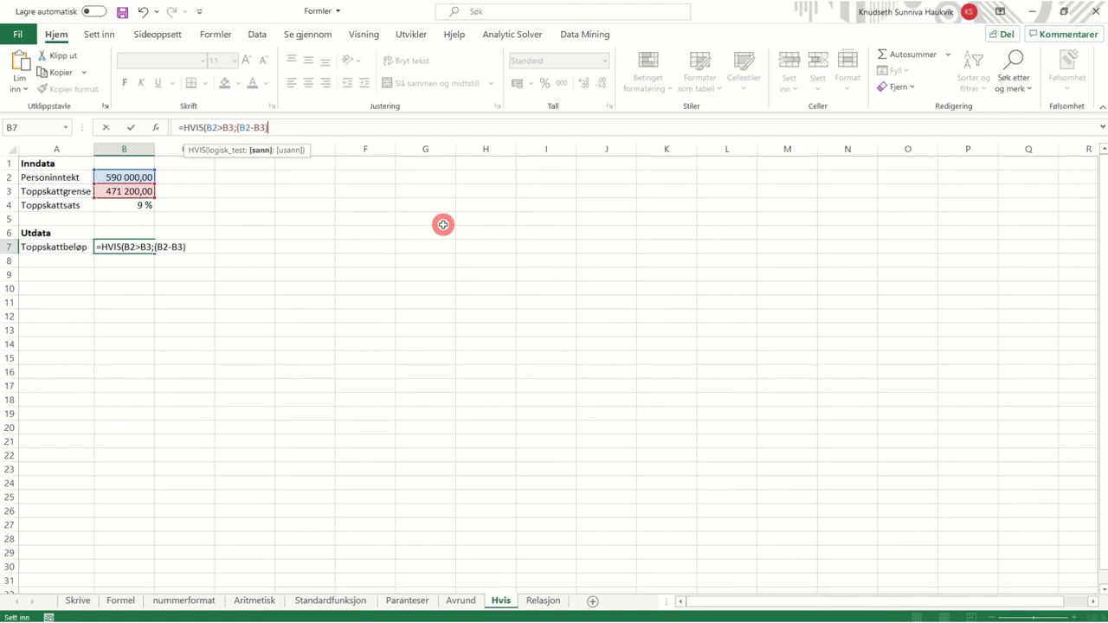
{"action": "type", "text": "*"}
{"action": "left_click", "coordinate": [103, 206]}
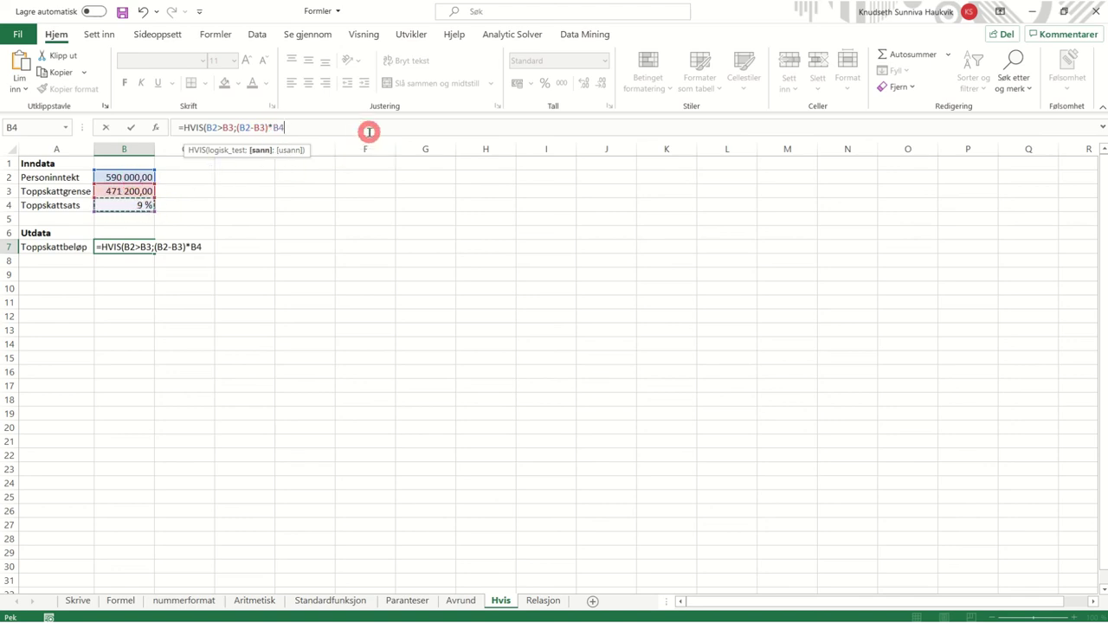
Step: Add 0 as the value-if-false argument and complete the formula in B7 as =HVIS(B2>B3;(B2-B3)*B4;0)
{"action": "key", "text": "shift"}
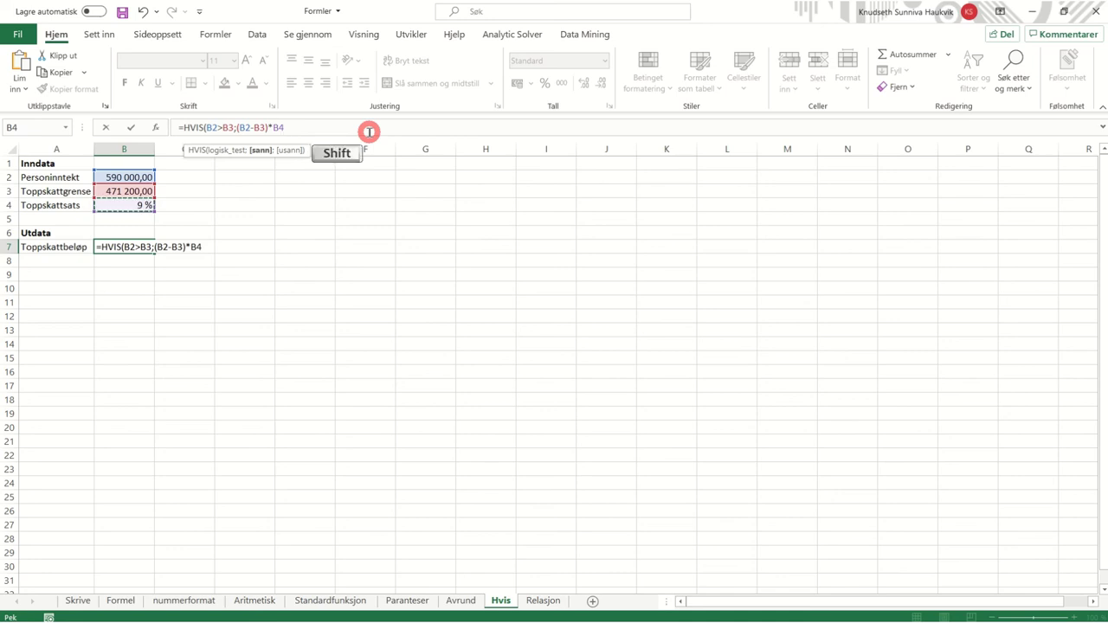
{"action": "type", "text": ";"}
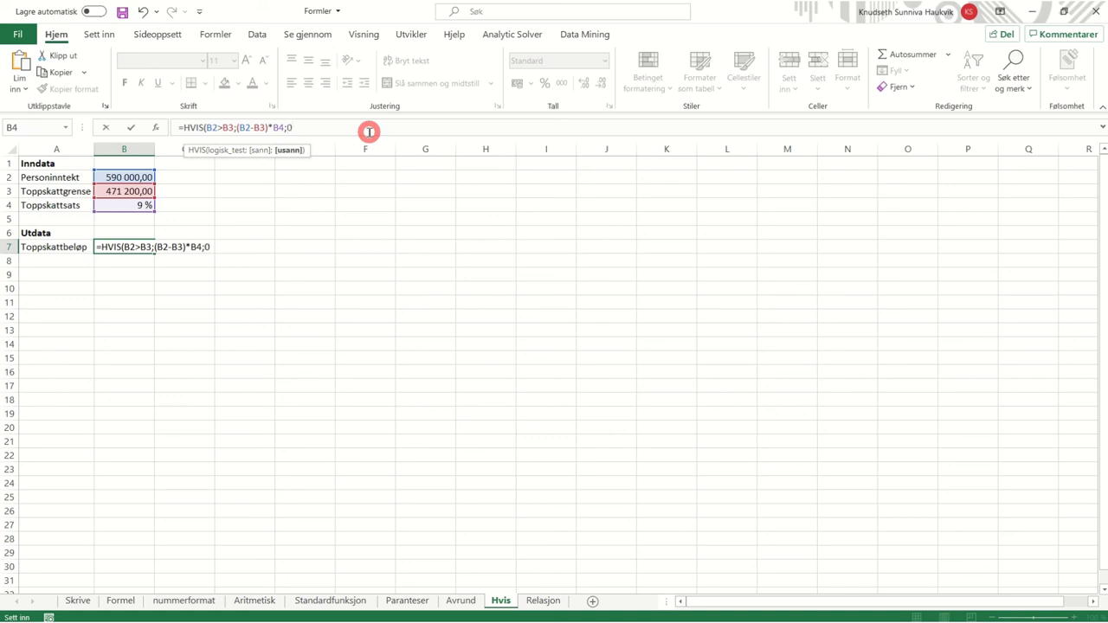
{"action": "type", "text": "0)"}
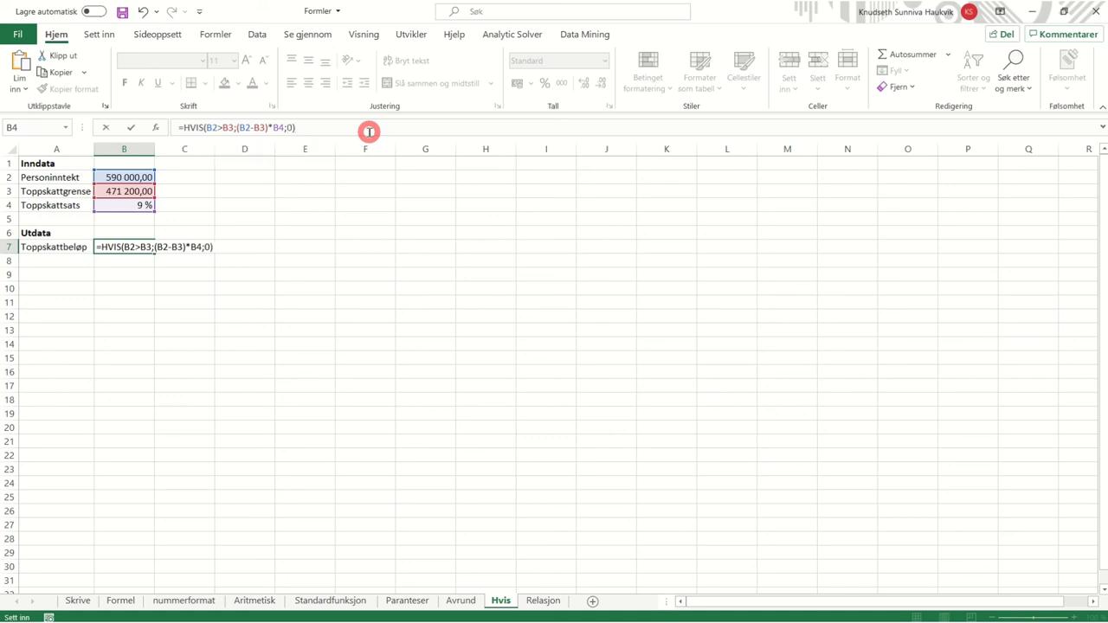
{"action": "key", "text": "Return"}
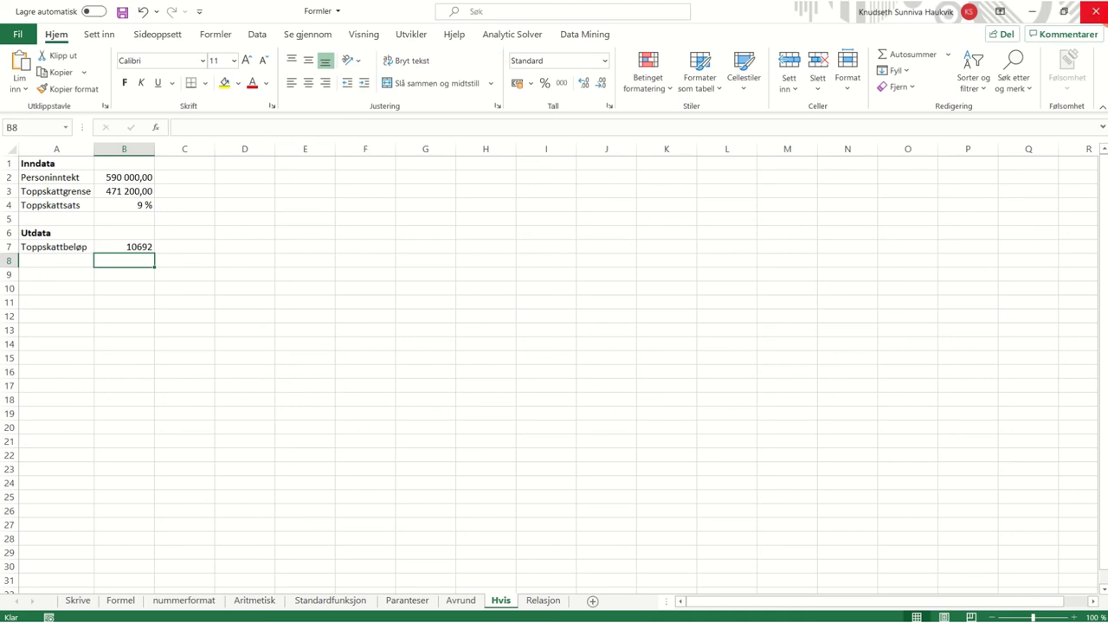